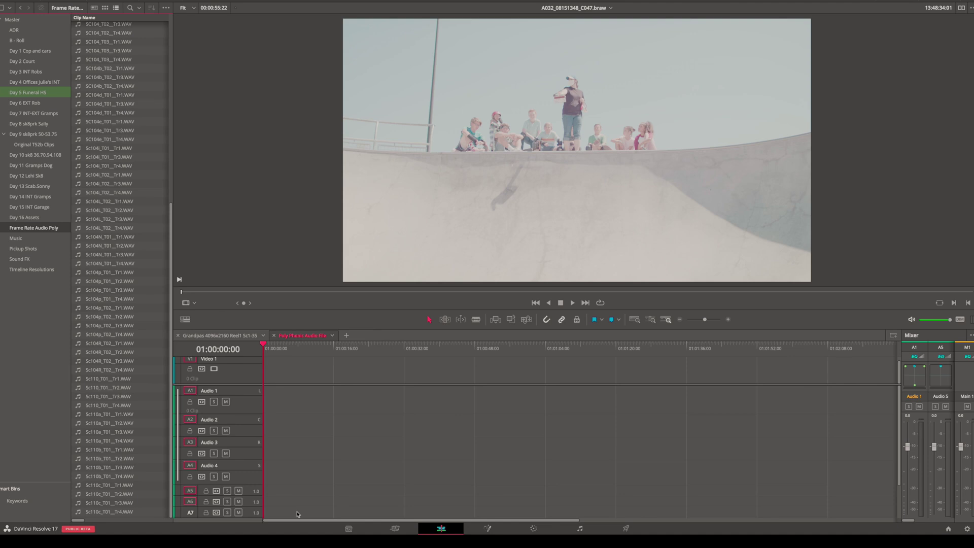
# - Select the Sc98c_T01 Tr1–Tr4 WAV files in the media pool and grab Tr1 for the timeline
pyautogui.scroll(10, 90, 127)
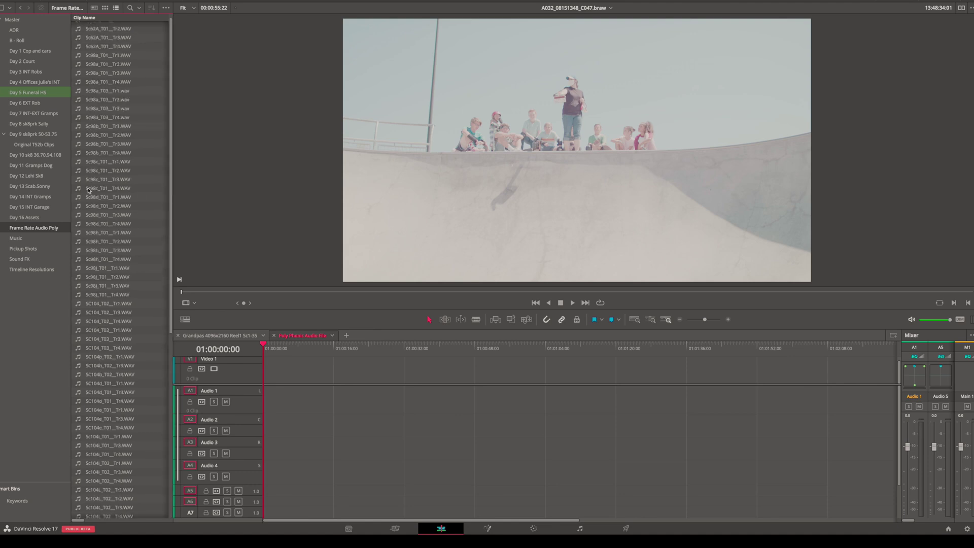
pyautogui.click(97, 163)
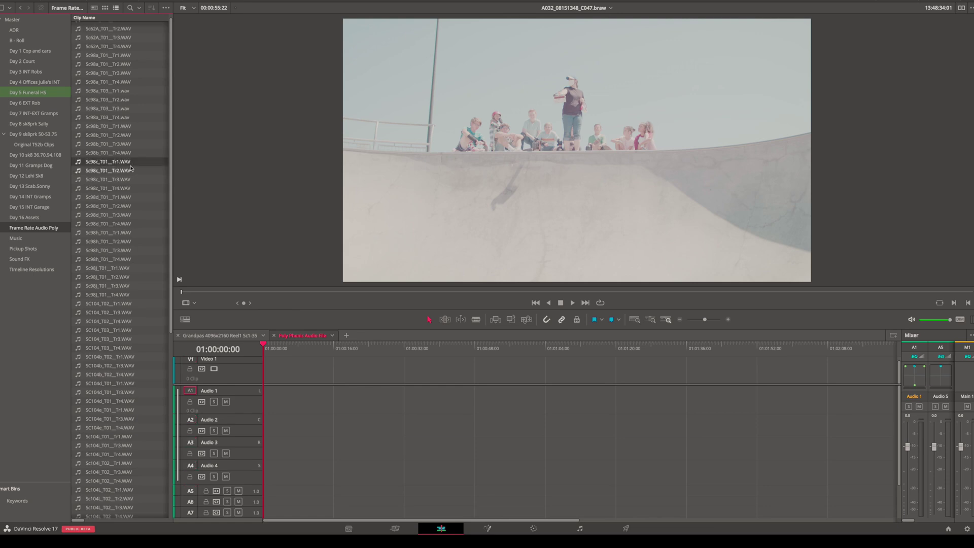
pyautogui.click(120, 174)
pyautogui.keyDown('shift'); pyautogui.click(120, 177); pyautogui.keyUp('shift')
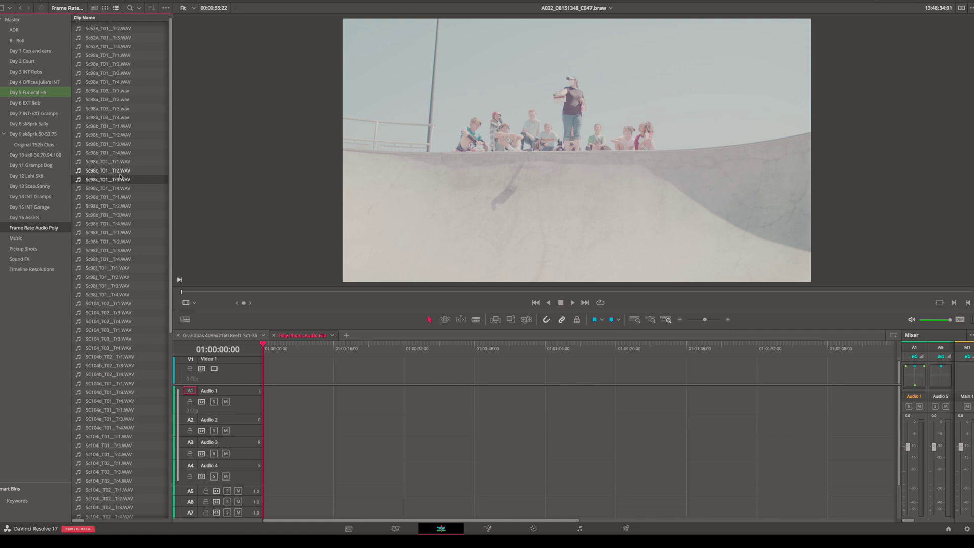
pyautogui.press('Down')
pyautogui.press('Up')
pyautogui.press('Up')
pyautogui.press('Up')
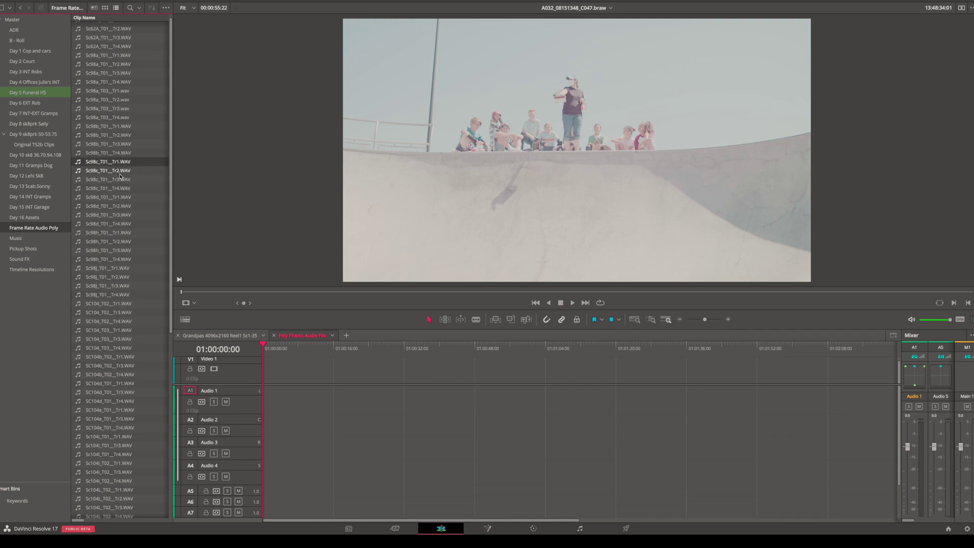
pyautogui.click(87, 163)
# - Place Tr1 on Audio 1 and Tr2–Tr4 on Audio 2–4, then shift all four clips later together
pyautogui.moveTo(87, 163); pyautogui.dragTo(335, 418)
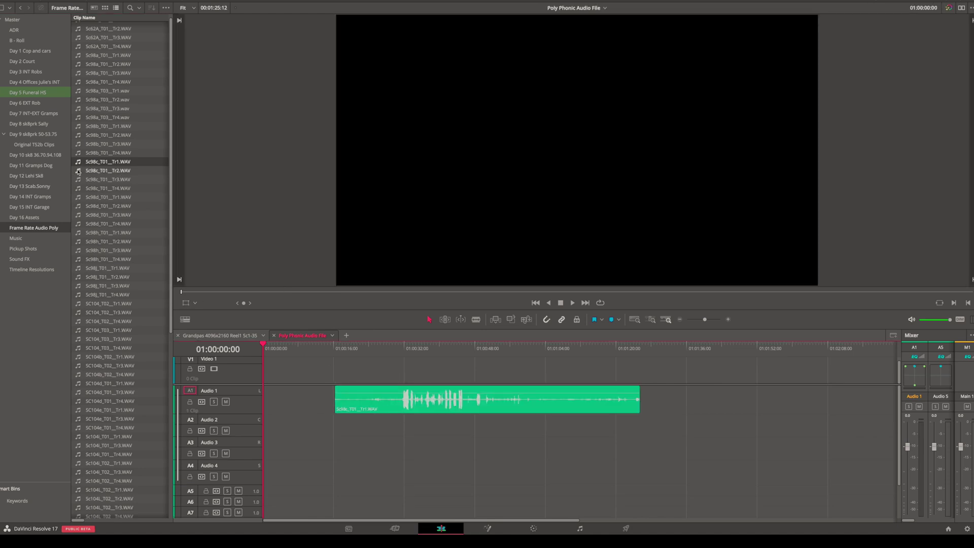
pyautogui.moveTo(88, 188); pyautogui.dragTo(338, 477)
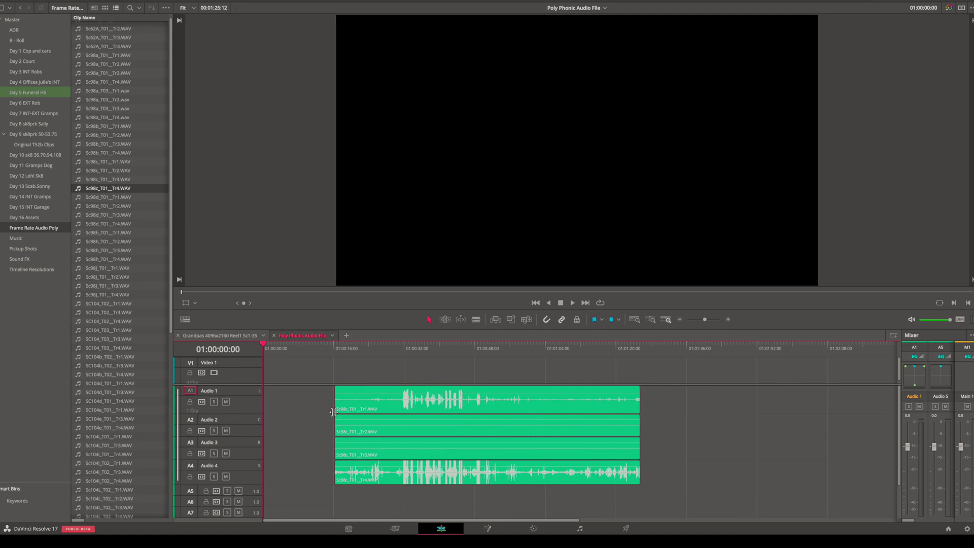
pyautogui.click(366, 404)
pyautogui.click(369, 435)
pyautogui.click(368, 451)
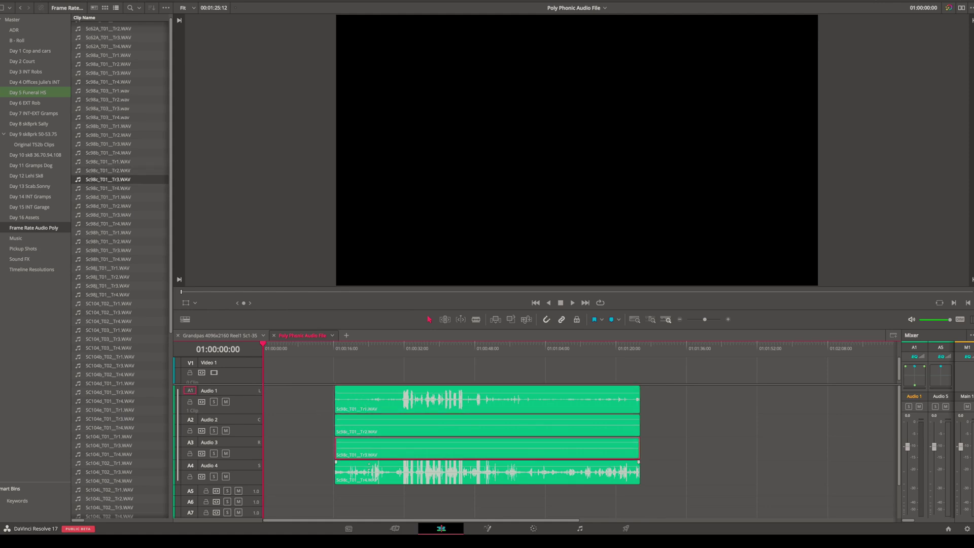
pyautogui.moveTo(319, 395); pyautogui.dragTo(434, 493)
pyautogui.moveTo(383, 399); pyautogui.dragTo(439, 399)
# - Test trimming the clip starts, then select the empty gap before the Audio 2 clip
pyautogui.click(333, 442)
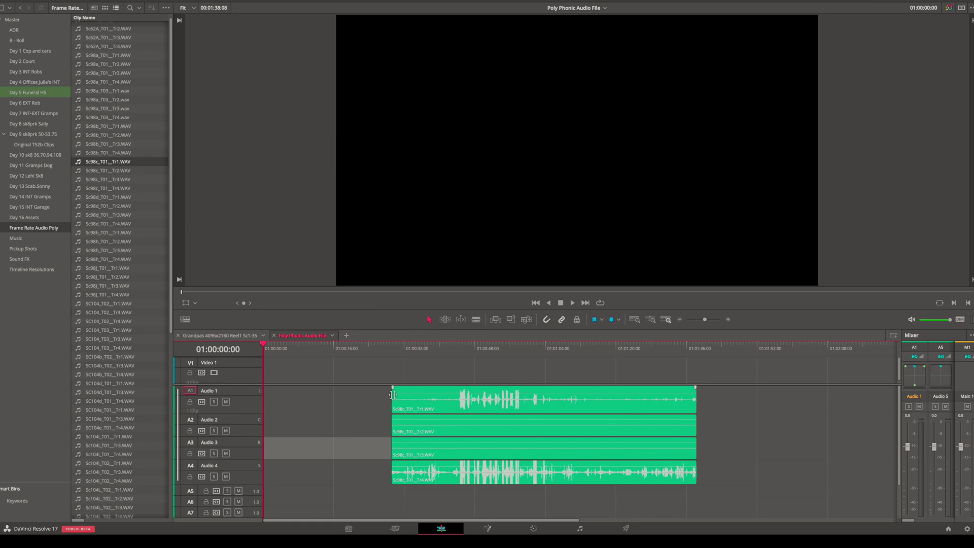
pyautogui.moveTo(394, 395); pyautogui.dragTo(446, 495)
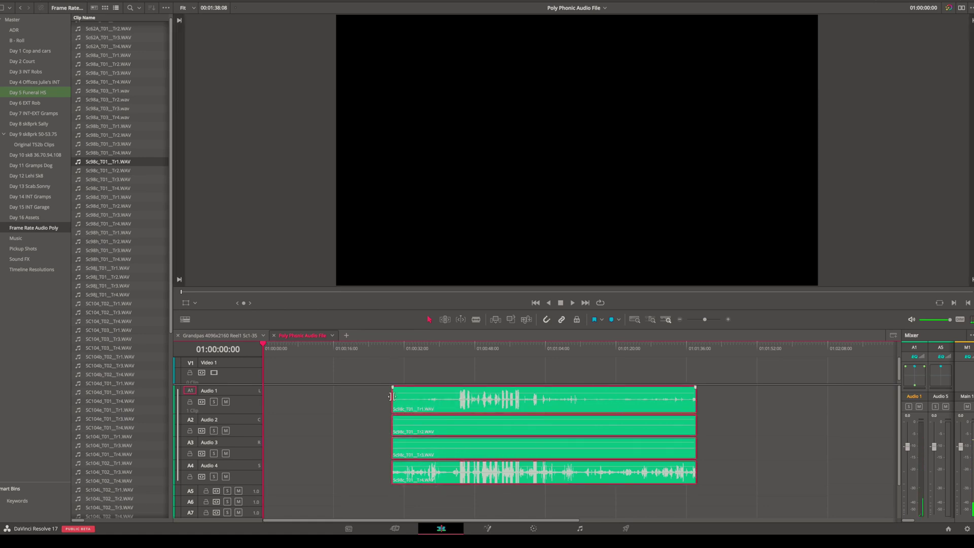
pyautogui.moveTo(392, 396)
pyautogui.mouseDown()
pyautogui.moveTo(446, 396)
pyautogui.moveTo(388, 401)
pyautogui.mouseUp()
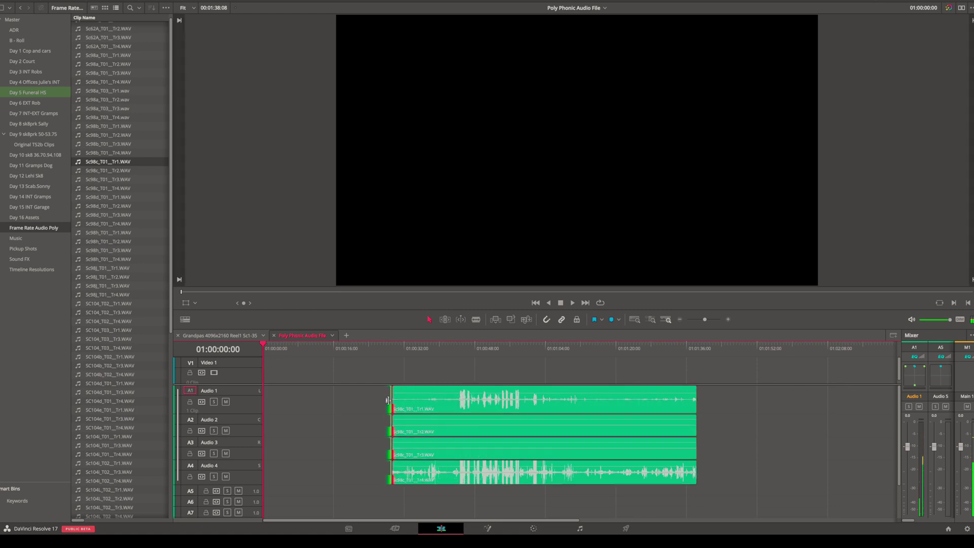
pyautogui.click(353, 416)
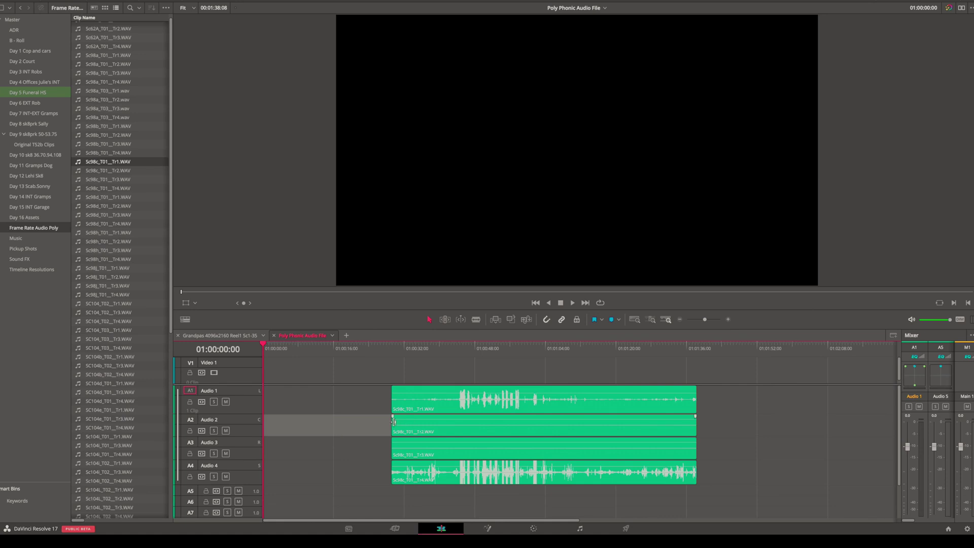
# - Remove the empty gap on Audio 1 so all four clips start at zero, then go to Fairlight
pyautogui.click(368, 398)
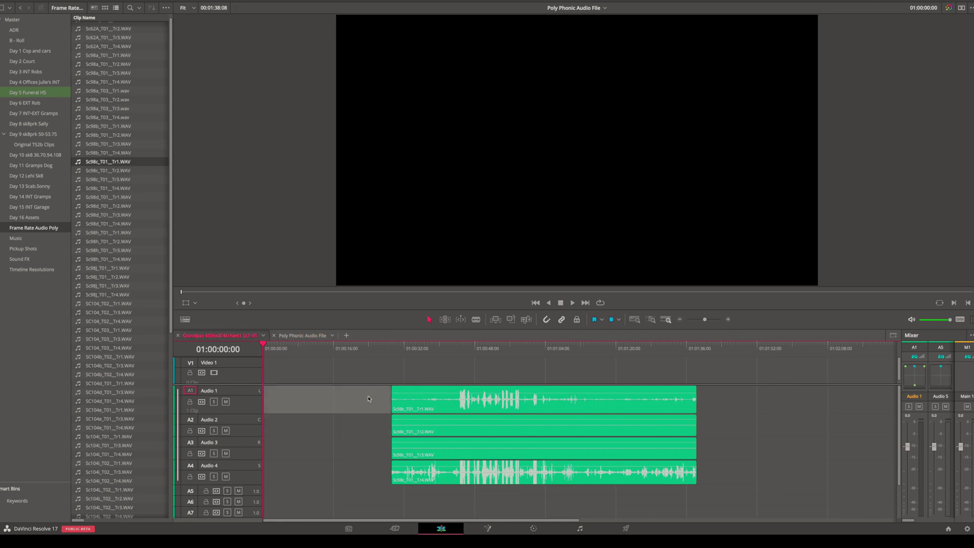
pyautogui.press('BackSpace')
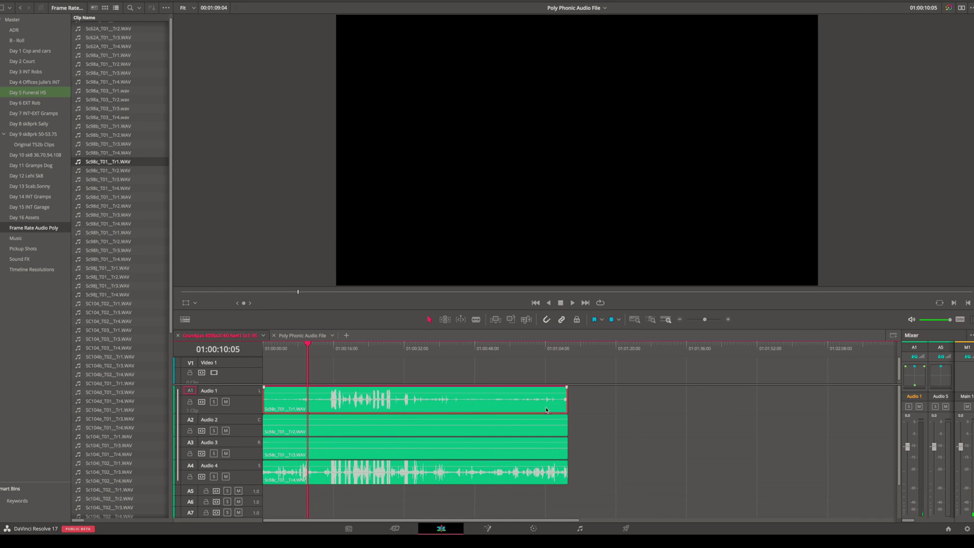
pyautogui.click(581, 530)
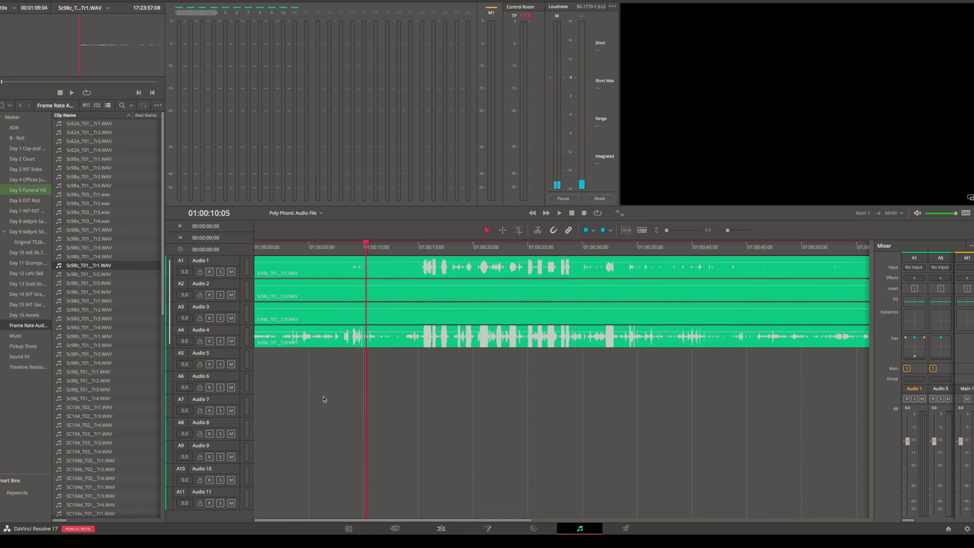
# - Delete all four clips, return the playhead to the timeline start, and select Tr1–Tr4 in the pool
pyautogui.moveTo(283, 386); pyautogui.dragTo(418, 269)
pyautogui.press('Delete')
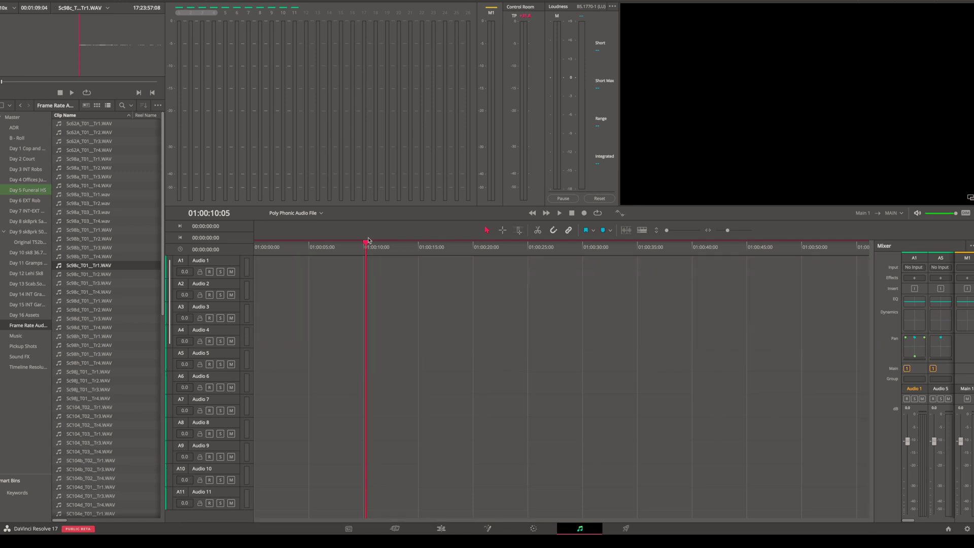
pyautogui.moveTo(367, 242); pyautogui.dragTo(187, 244)
pyautogui.hotkey('shift', 'Down')
pyautogui.hotkey('shift', 'Down')
pyautogui.hotkey('shift', 'Down')
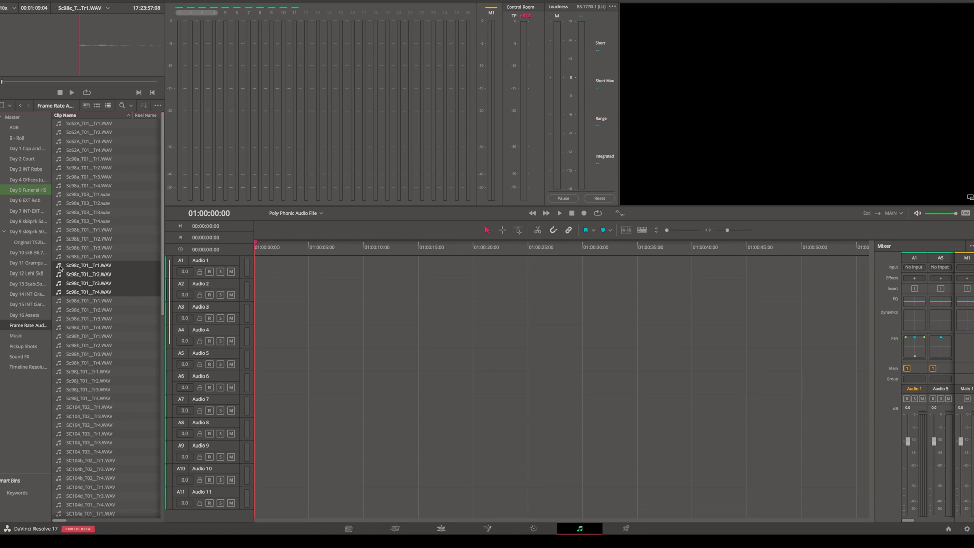
# - Drop Tr1–Tr4 onto the timeline, move them to A1–A4 at 01:00:00:00, and select all four
pyautogui.moveTo(59, 268); pyautogui.dragTo(264, 294)
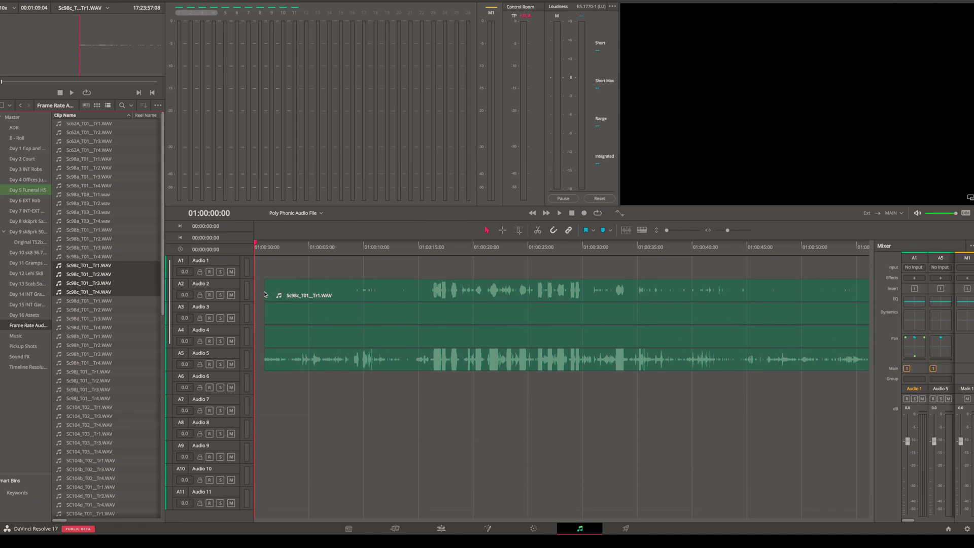
pyautogui.moveTo(263, 294); pyautogui.dragTo(256, 269)
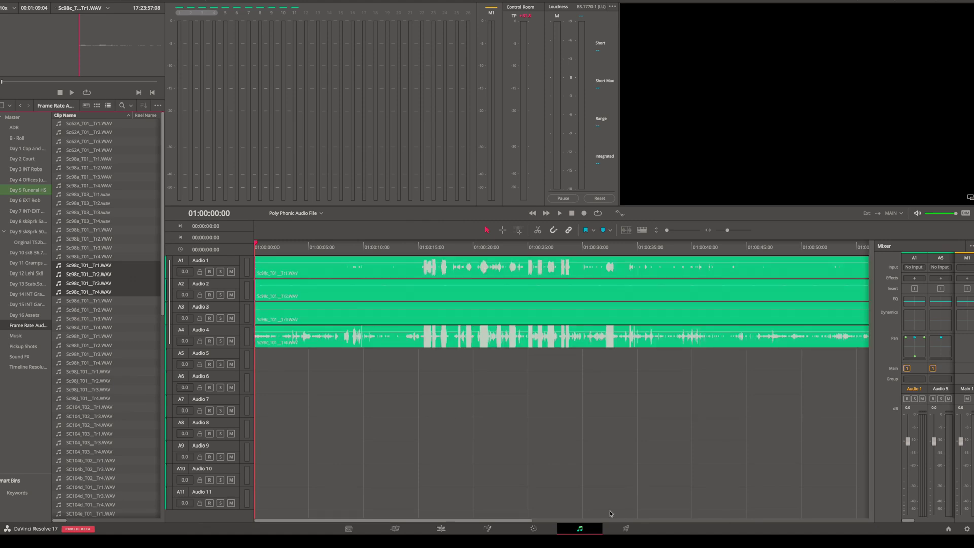
pyautogui.moveTo(281, 369); pyautogui.dragTo(432, 270)
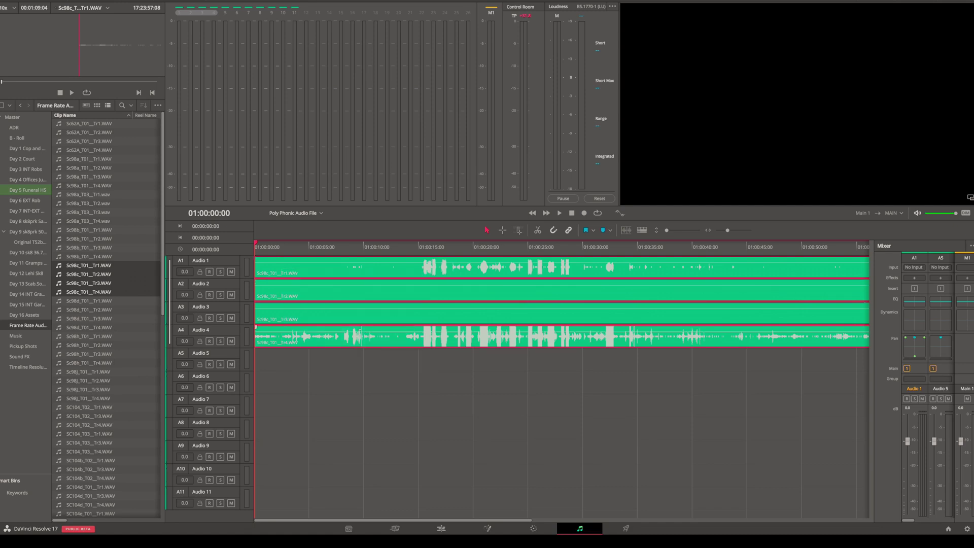
# - Link the four Sc98c_T01 clips and delete a stray extra Tr1 copy dropped on A2
pyautogui.rightClick(371, 293)
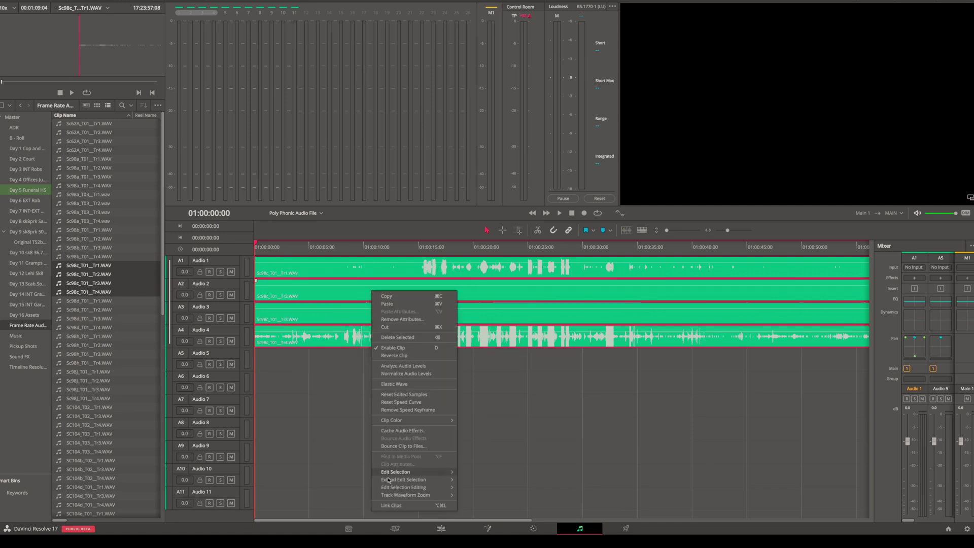
pyautogui.click(391, 505)
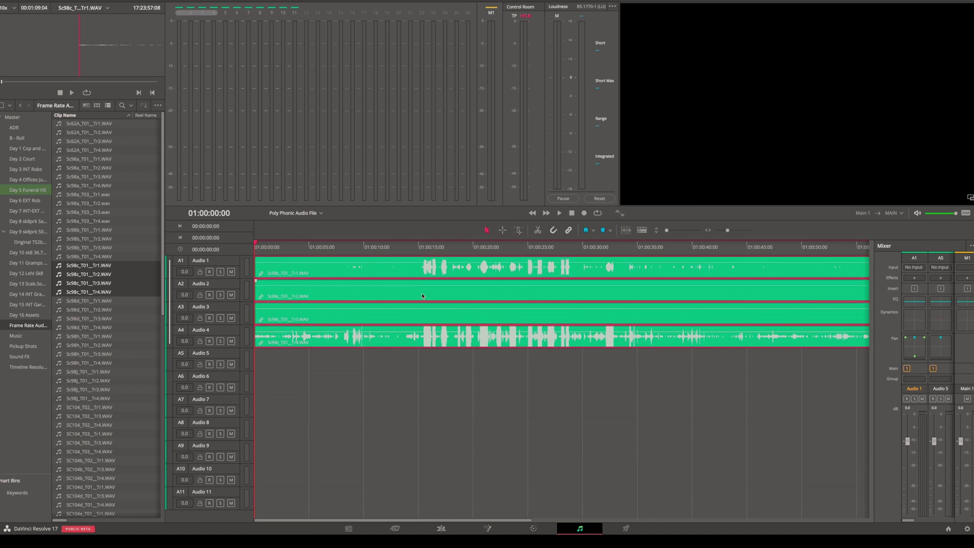
pyautogui.scroll(-4, 422, 296)
pyautogui.moveTo(89, 266); pyautogui.dragTo(565, 301)
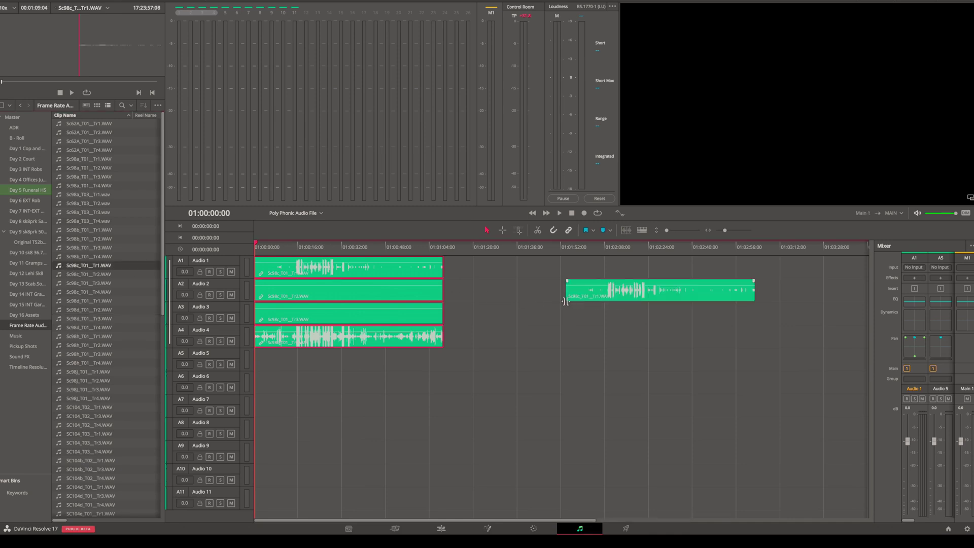
pyautogui.click(624, 299)
pyautogui.press('Delete')
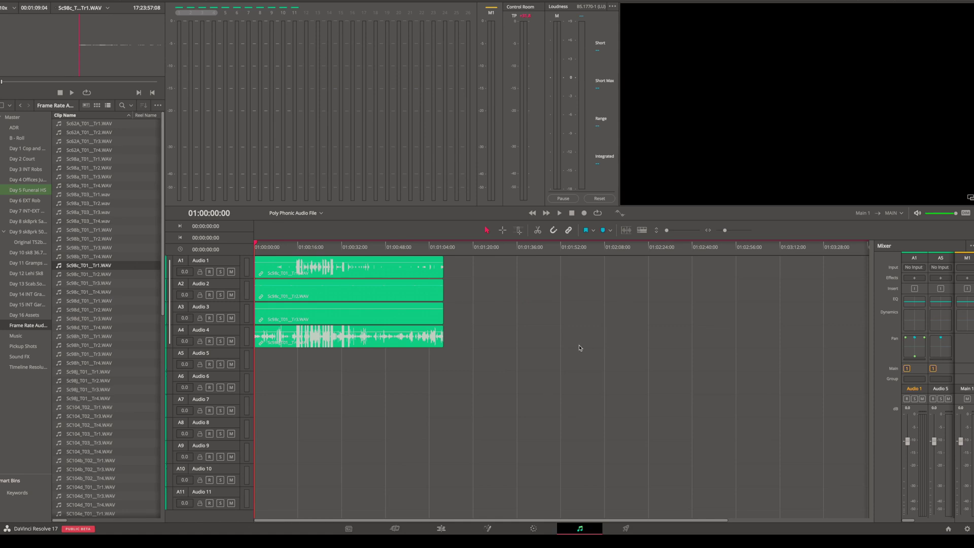
# - Select the four linked clips and bring up their context menu
pyautogui.scroll(4, 580, 349)
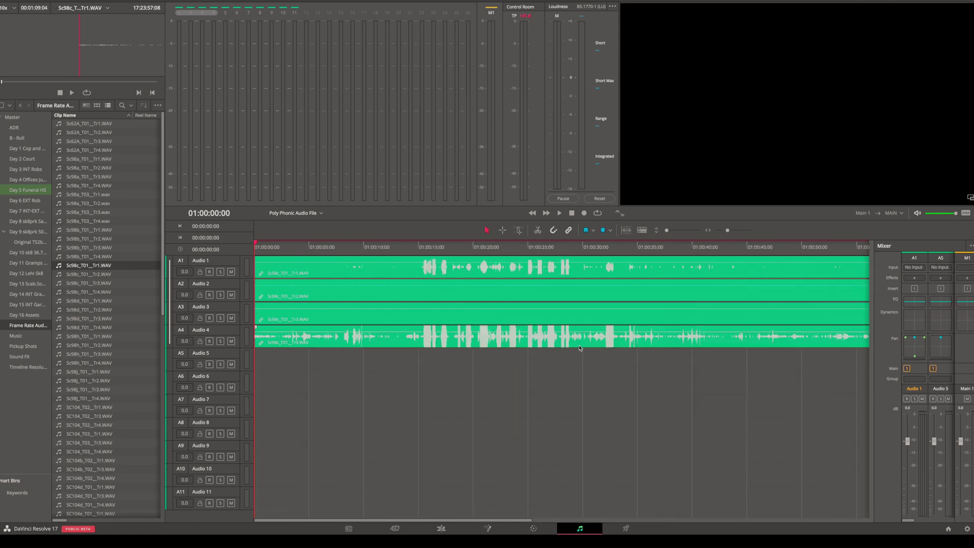
pyautogui.click(327, 277)
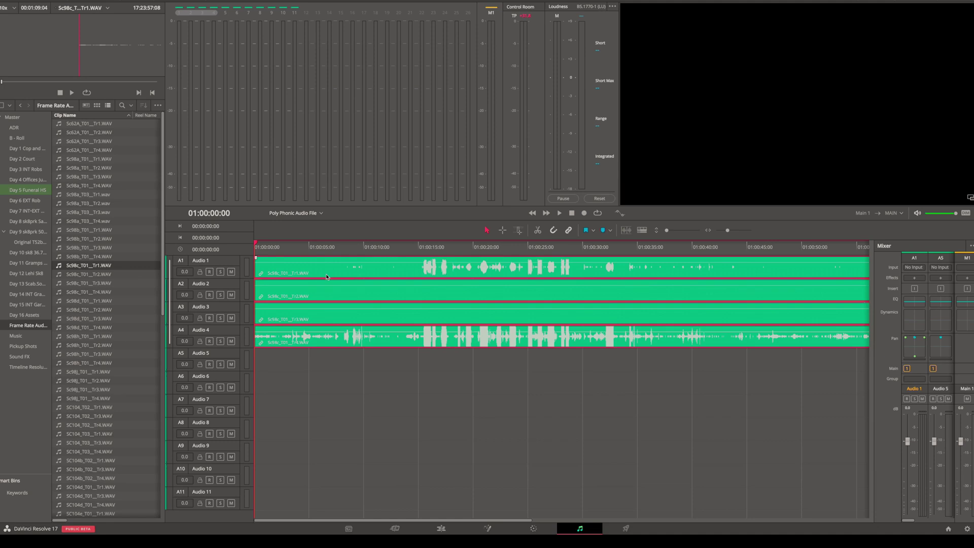
pyautogui.rightClick(327, 277)
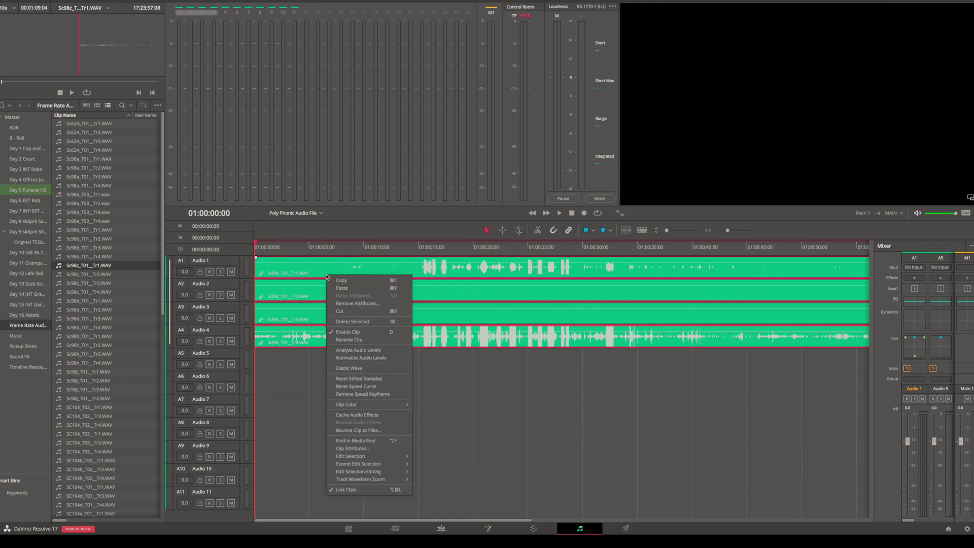
# - Open Bounce Clip to Files for the linked clips and set the output folder to the Desktop
pyautogui.click(361, 431)
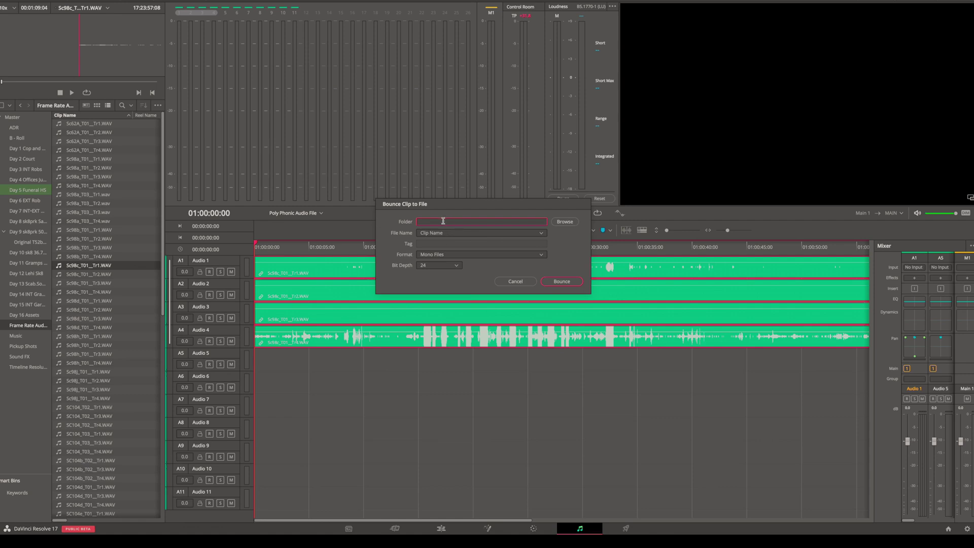
pyautogui.click(568, 224)
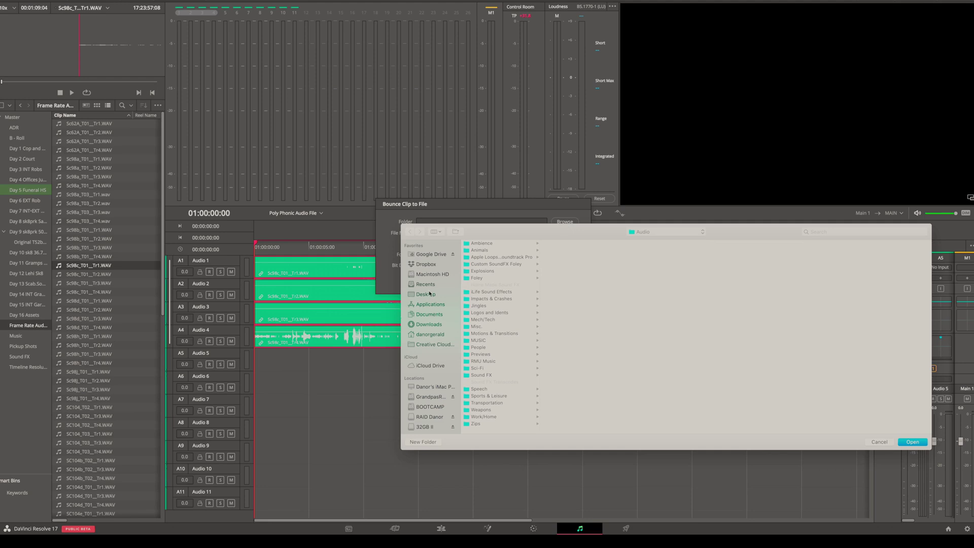
pyautogui.click(429, 294)
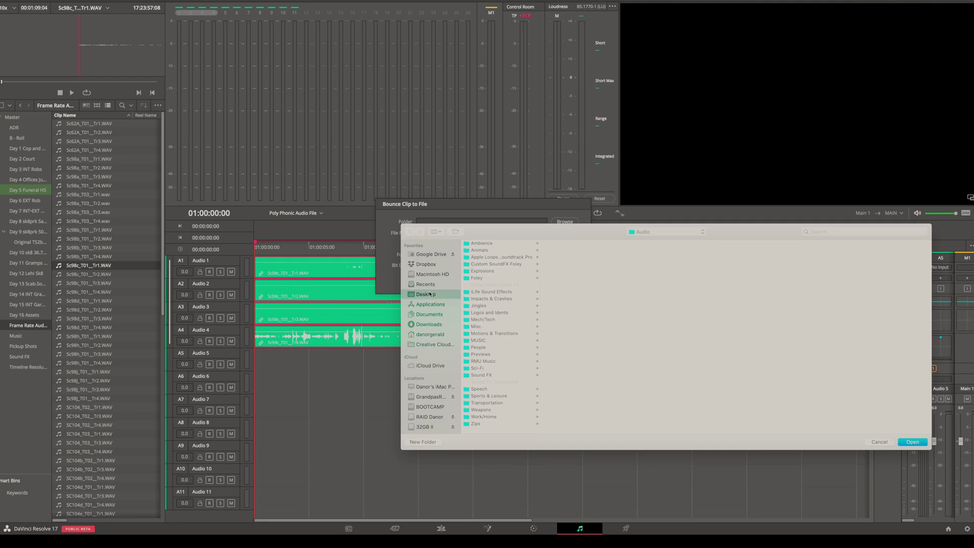
pyautogui.click(911, 441)
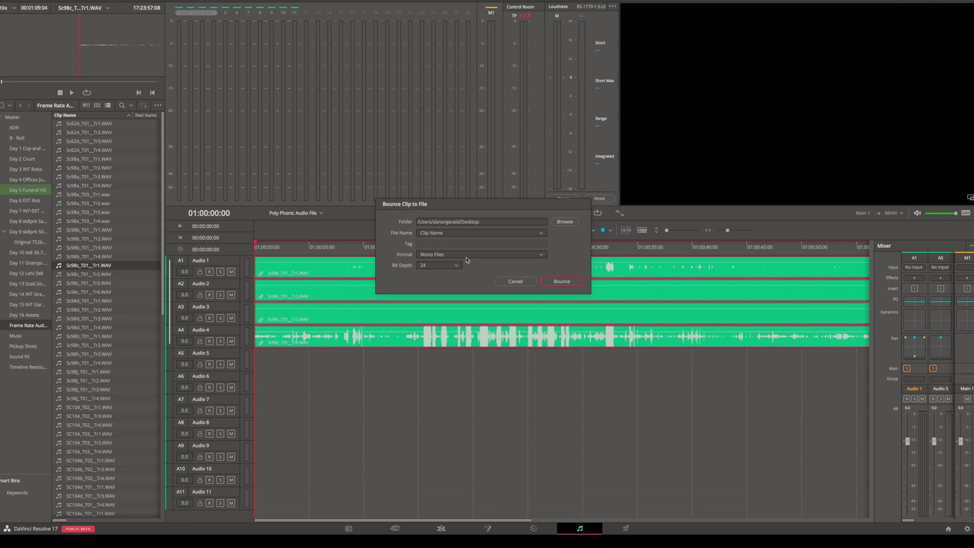
# - Switch the bounce format to Multi-channel, keep 24-bit depth, and bounce to the Desktop
pyautogui.click(540, 255)
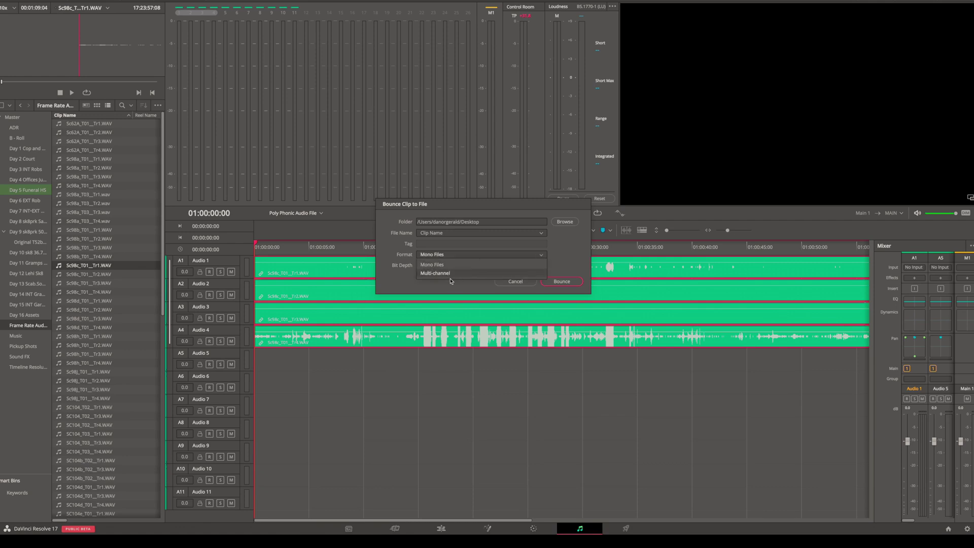
pyautogui.click(436, 273)
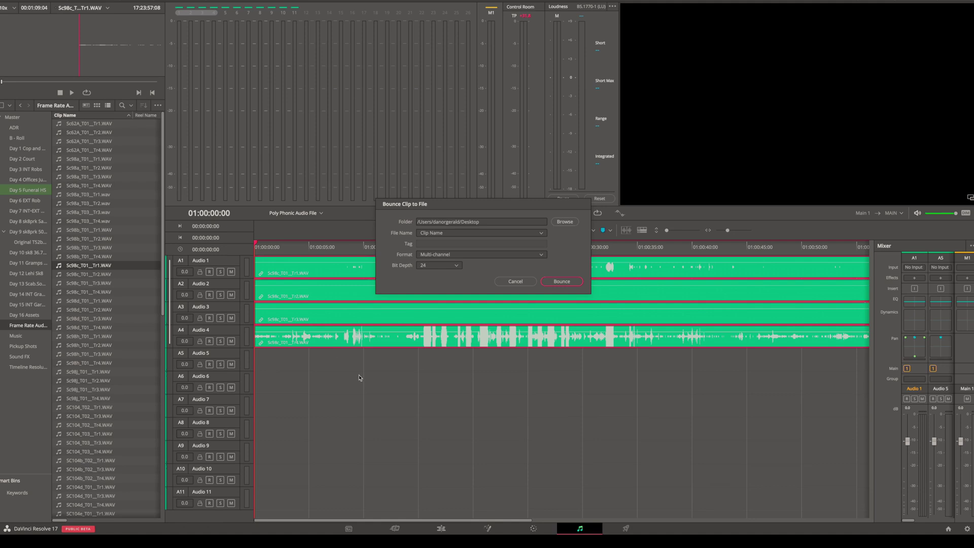
pyautogui.click(457, 269)
pyautogui.click(434, 289)
pyautogui.click(562, 281)
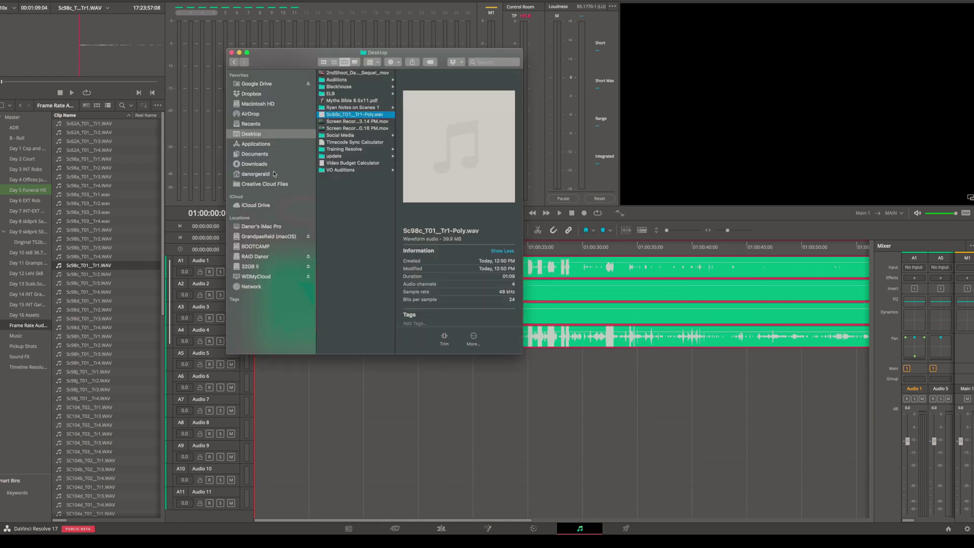
# - Import Sc98c_T01_Tr1-Poly.wav from the Desktop into the media pool and select it
pyautogui.moveTo(325, 116); pyautogui.dragTo(105, 293)
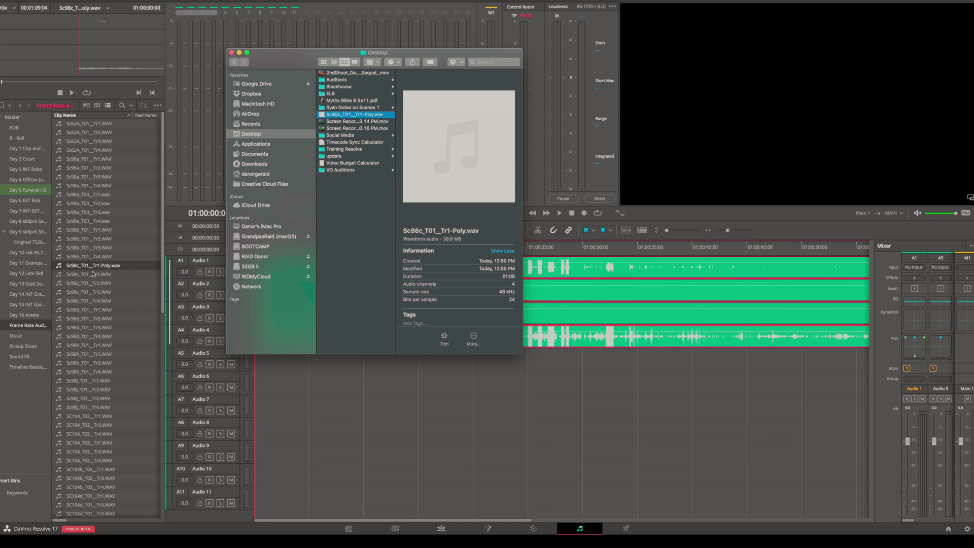
pyautogui.click(130, 283)
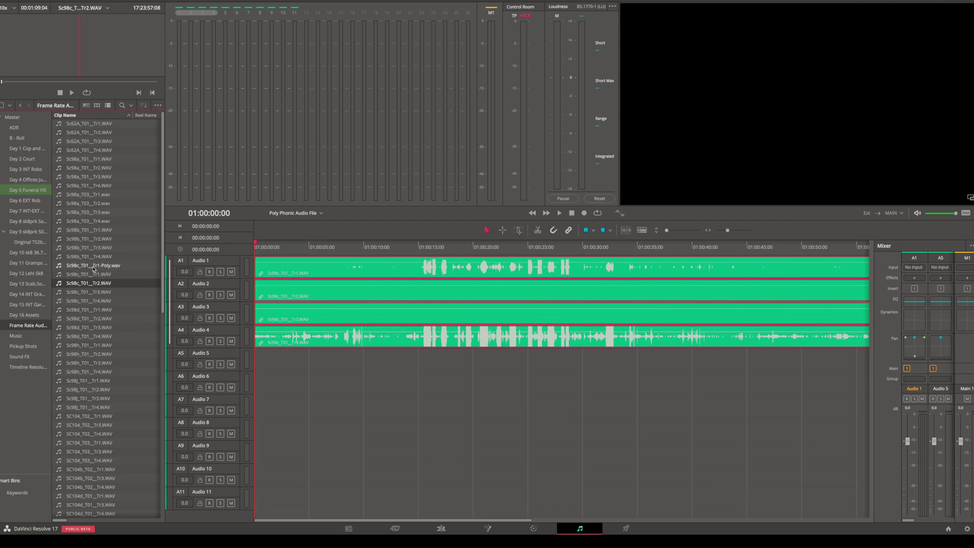
pyautogui.click(64, 267)
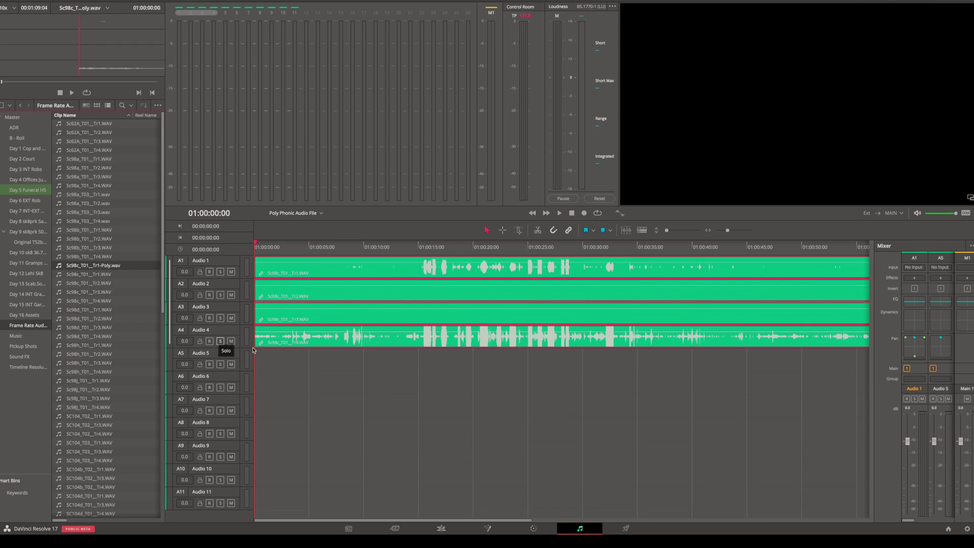
# - Place the Poly clip on A1–A4 after the original clips, then select the clip sets there
pyautogui.hscroll(10, 365, 370)
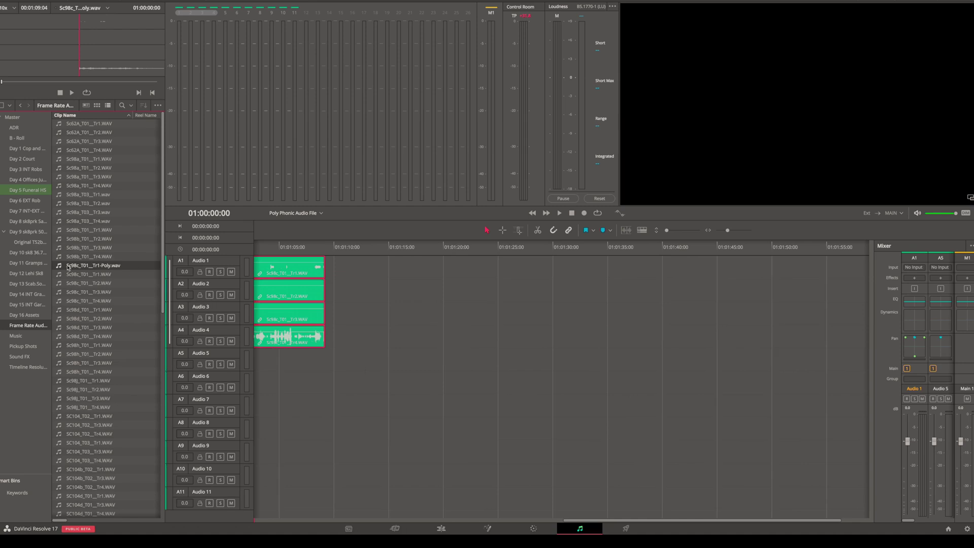
pyautogui.moveTo(65, 267); pyautogui.dragTo(443, 288)
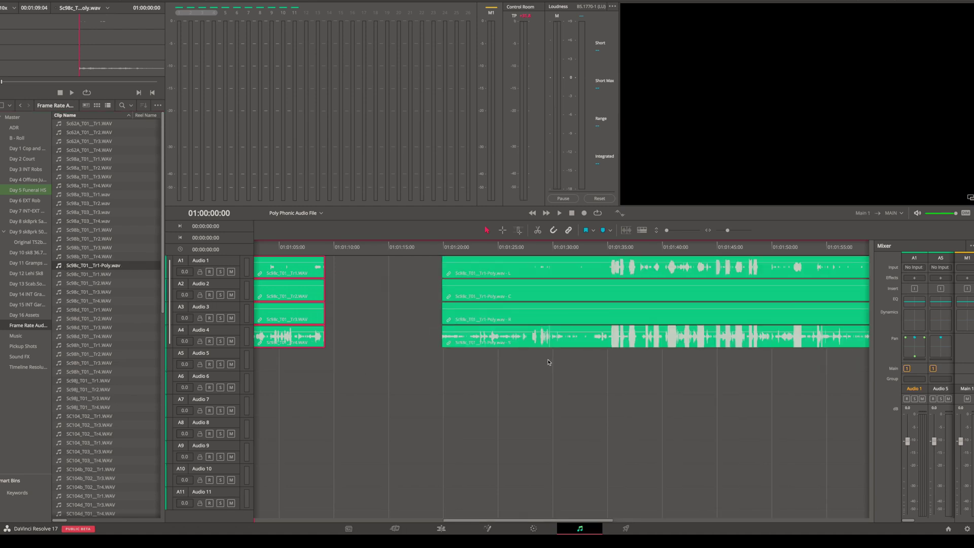
pyautogui.hscroll(5, 548, 363)
pyautogui.hscroll(-15, 431, 267)
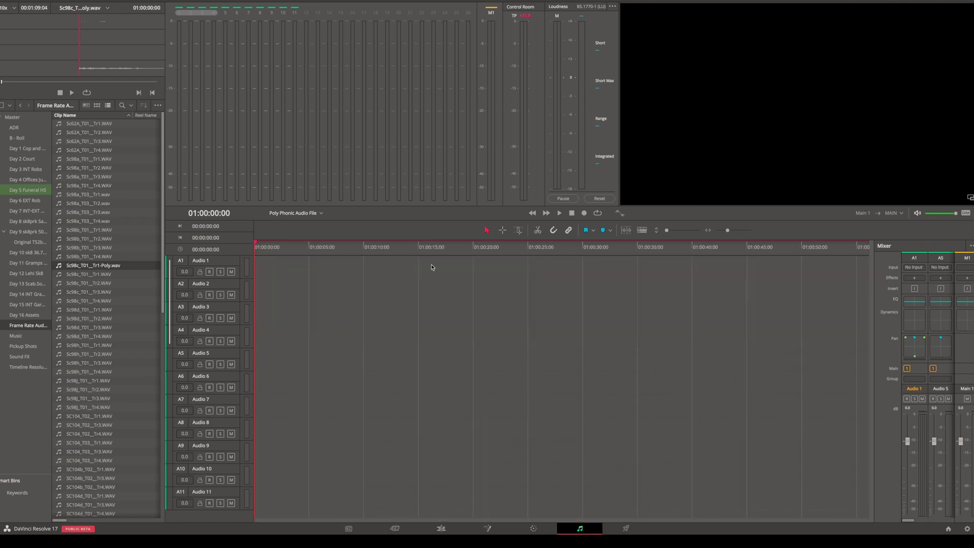
pyautogui.scroll(-5, 394, 300)
pyautogui.moveTo(293, 387); pyautogui.dragTo(595, 260)
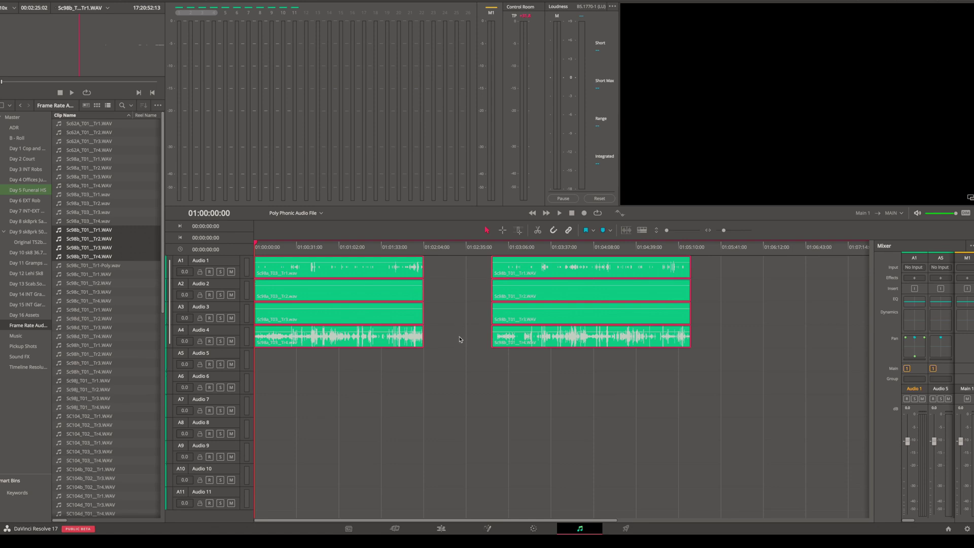
# - Link the four Sc98b clips, then the four Sc98a clips, using Ctrl+Alt+L each time
pyautogui.moveTo(461, 381); pyautogui.dragTo(542, 273)
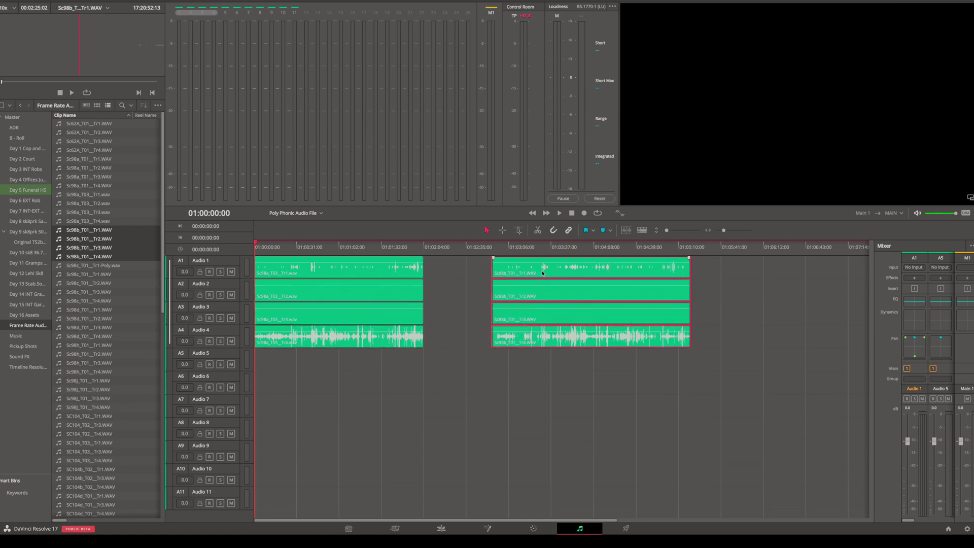
pyautogui.hotkey('ctrl', 'alt', 'l')
pyautogui.moveTo(433, 265); pyautogui.dragTo(630, 296)
pyautogui.hotkey('ctrl', 'alt', 'l')
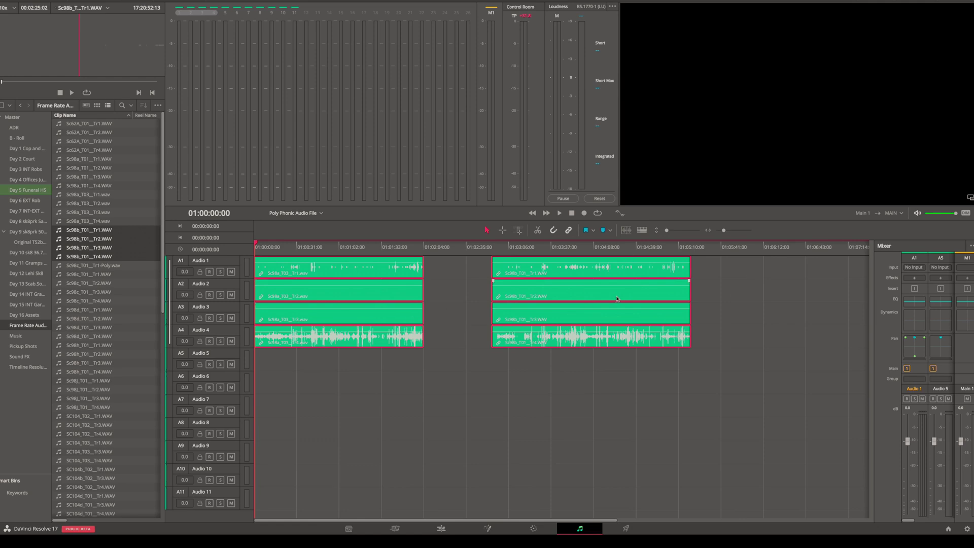
pyautogui.rightClick(549, 296)
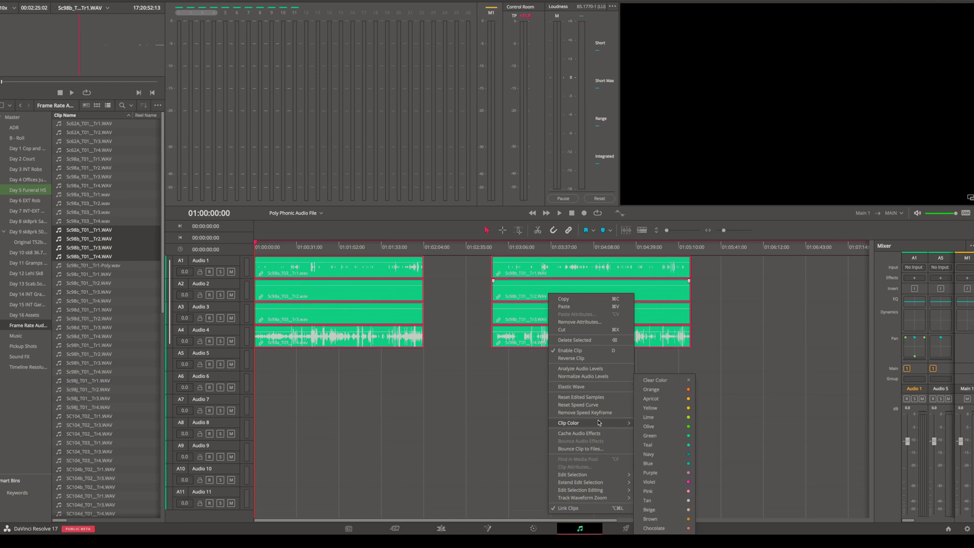
# - Bounce the linked Sc98a and Sc98b clips to 4-channel WAV files and bring both into the media pool
pyautogui.click(587, 449)
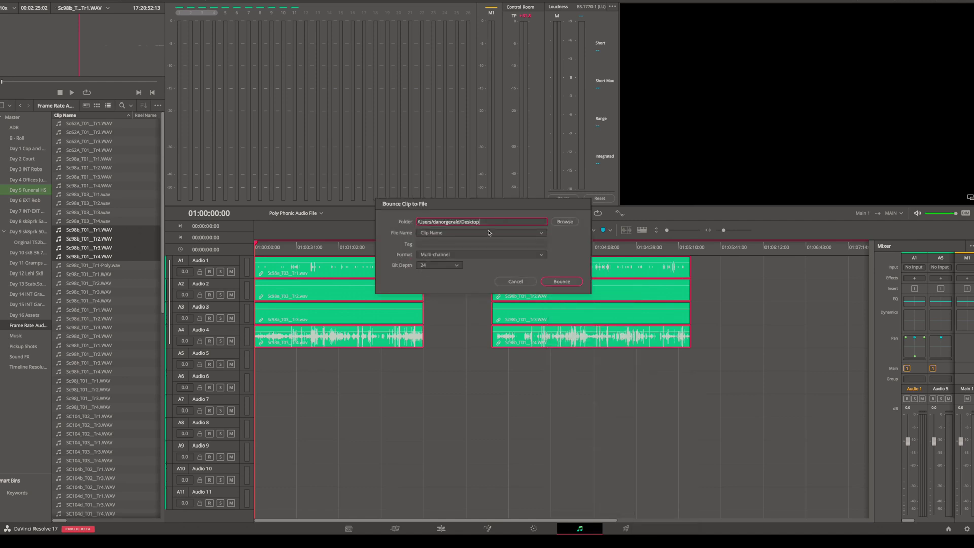
pyautogui.click(562, 282)
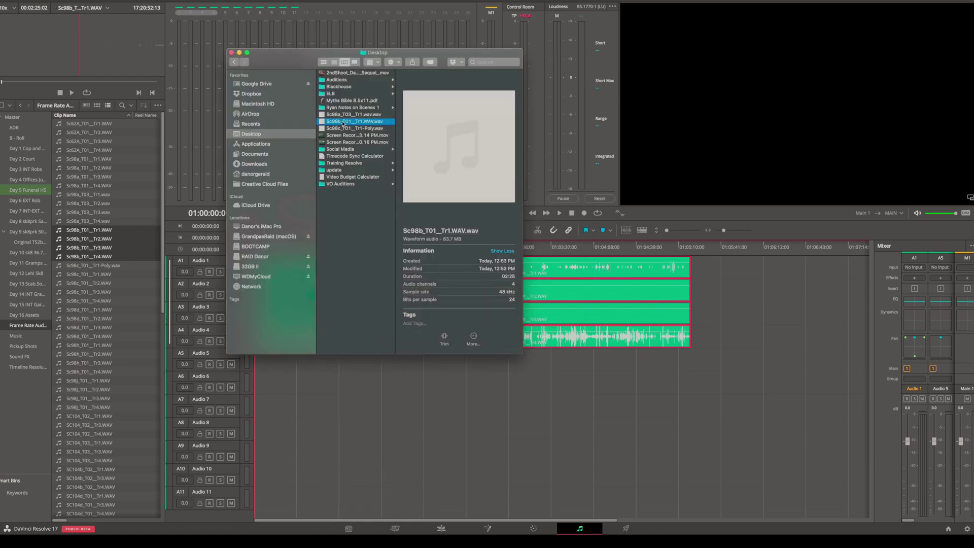
pyautogui.press('space')
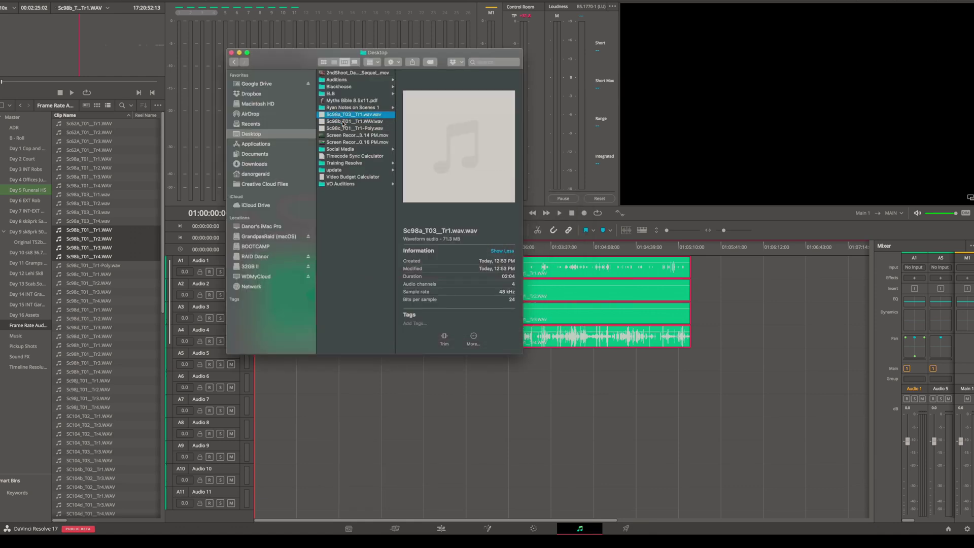
pyautogui.keyDown('shift'); pyautogui.click(330, 122); pyautogui.keyUp('shift')
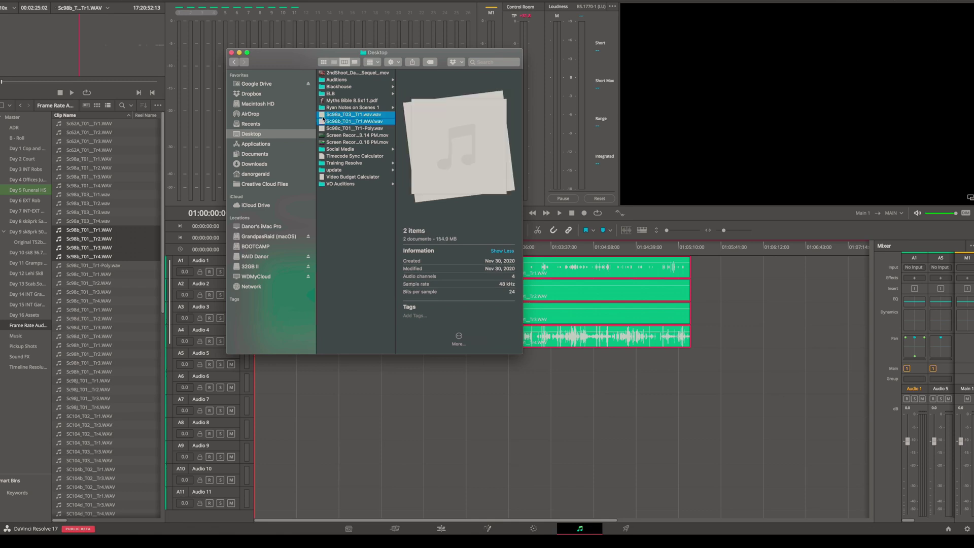
pyautogui.moveTo(328, 122); pyautogui.dragTo(135, 229)
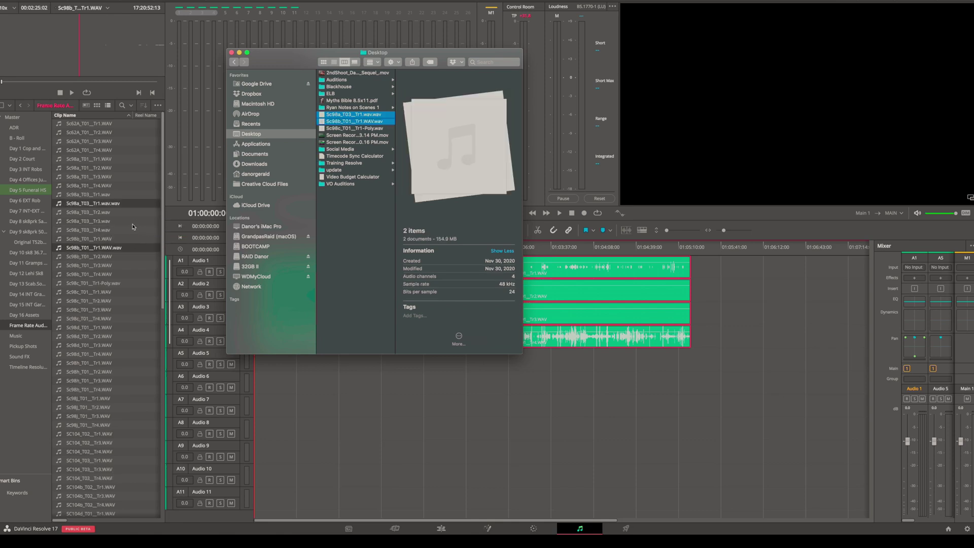
# - Place the bounced Sc98a and Sc98b poly clips on A1–A4 after their original clip sets
pyautogui.moveTo(59, 204); pyautogui.dragTo(764, 281)
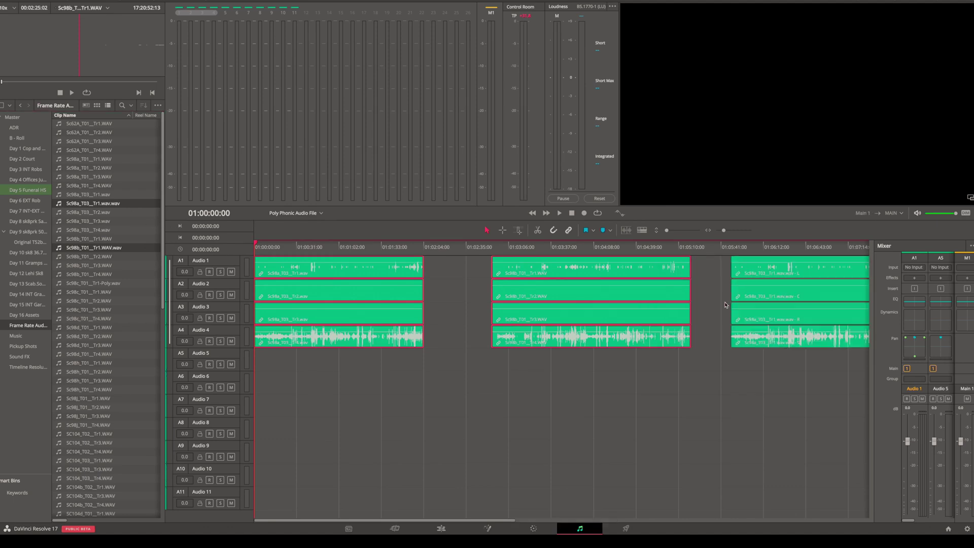
pyautogui.hscroll(10, 710, 399)
pyautogui.hotkey('ctrl', 'a')
pyautogui.hotkey('shift', 'z')
pyautogui.hotkey('ctrl', '-')
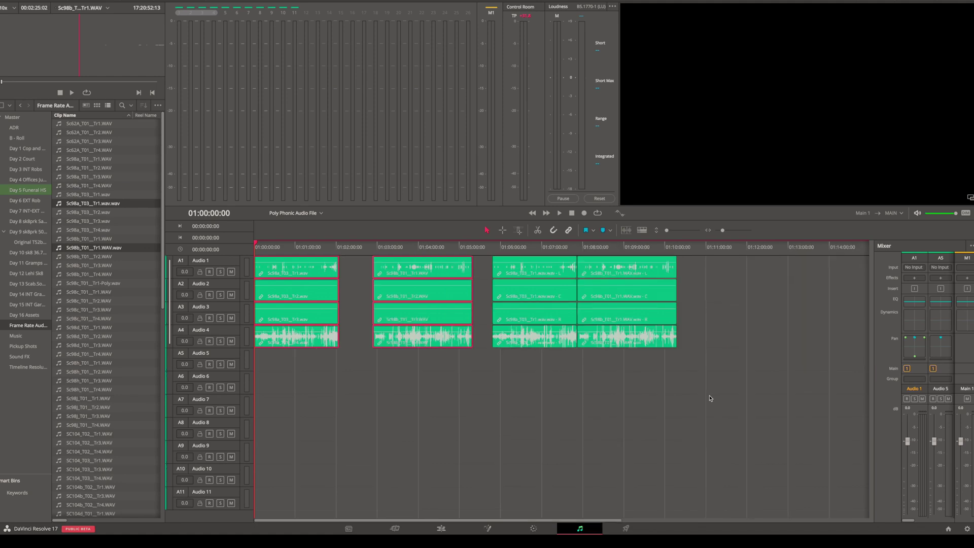
pyautogui.moveTo(600, 379); pyautogui.dragTo(649, 284)
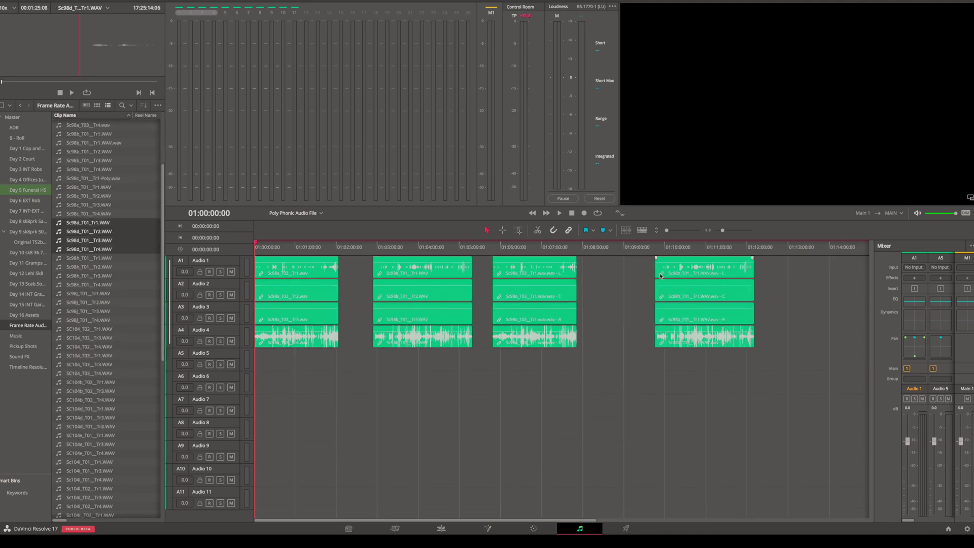